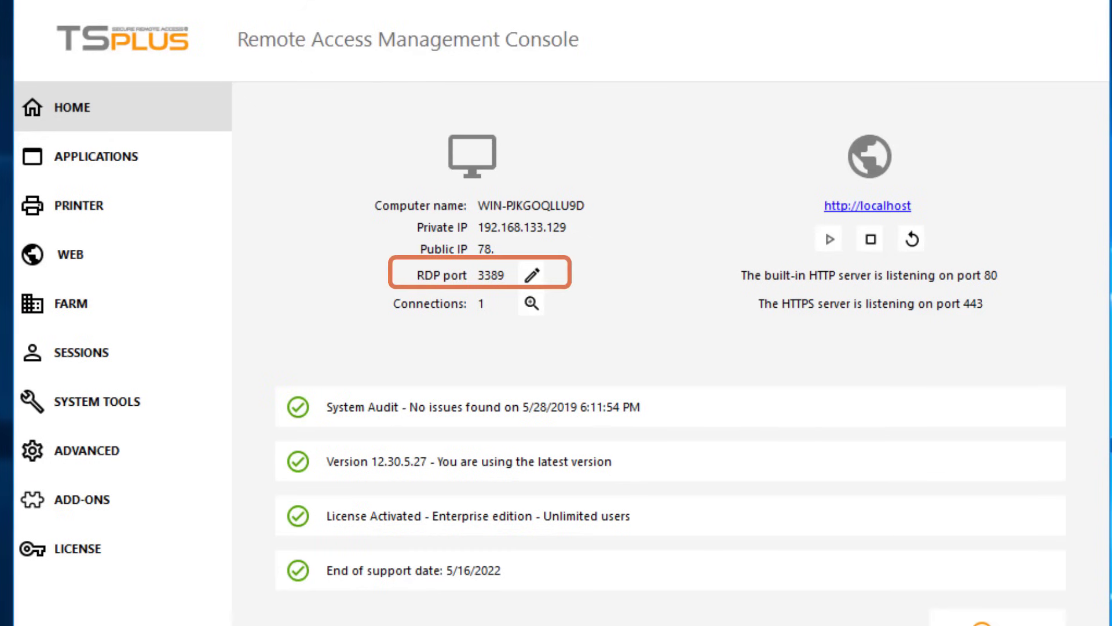
- Open the RDP port setting and cancel it, leaving the port at 3389
{"action": "left_click", "coordinate": [532, 274]}
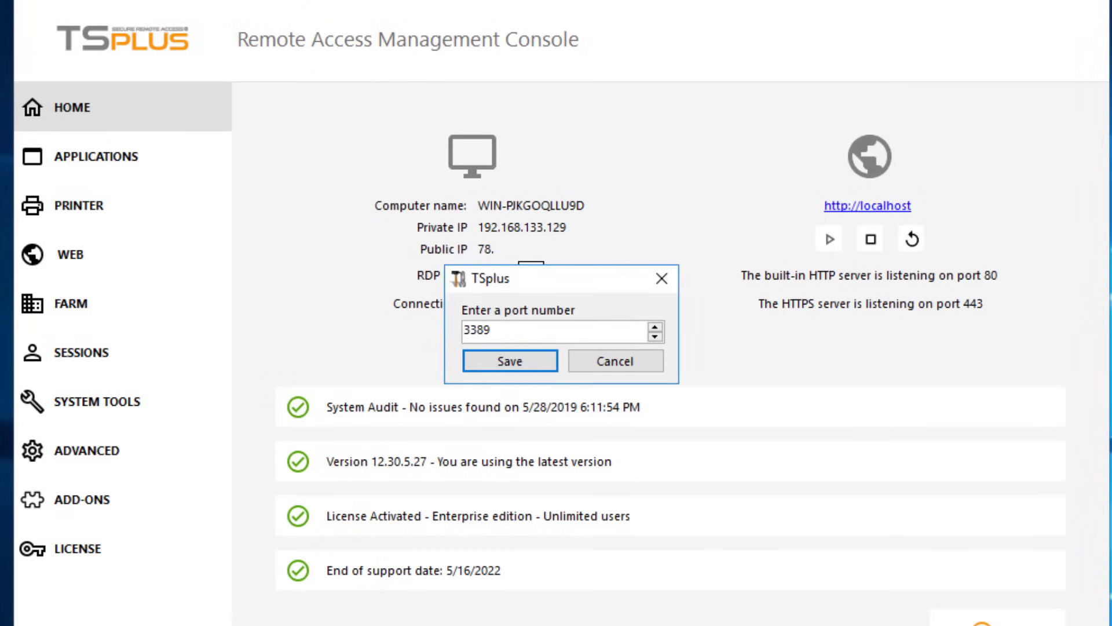
{"action": "key", "text": "Escape"}
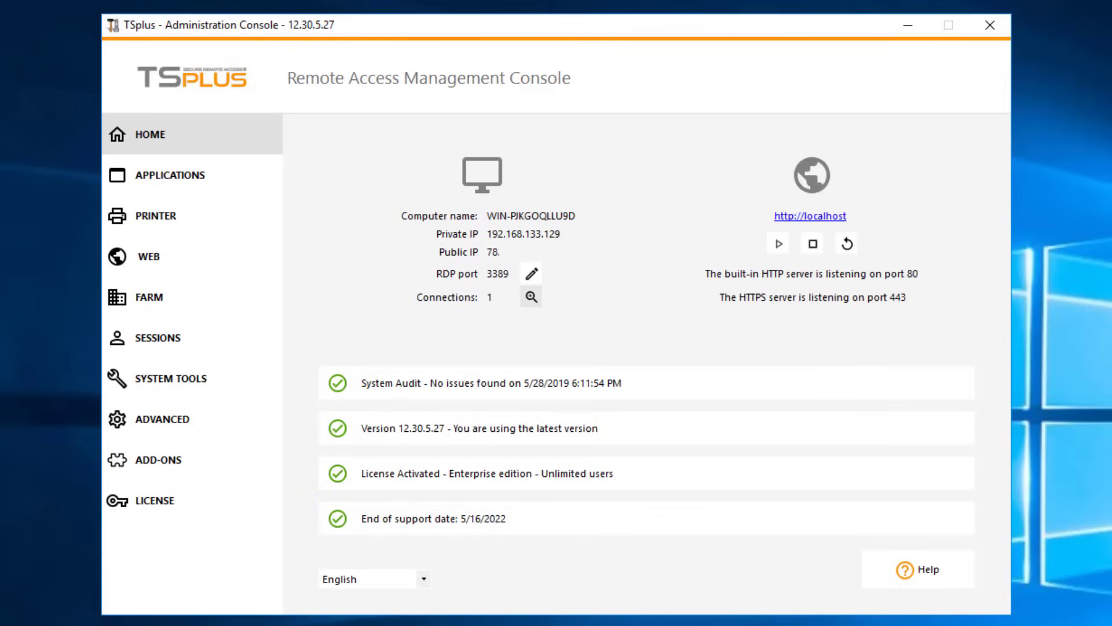
- View the current user sessions, then close the list to return to Home
{"action": "left_click", "coordinate": [531, 297]}
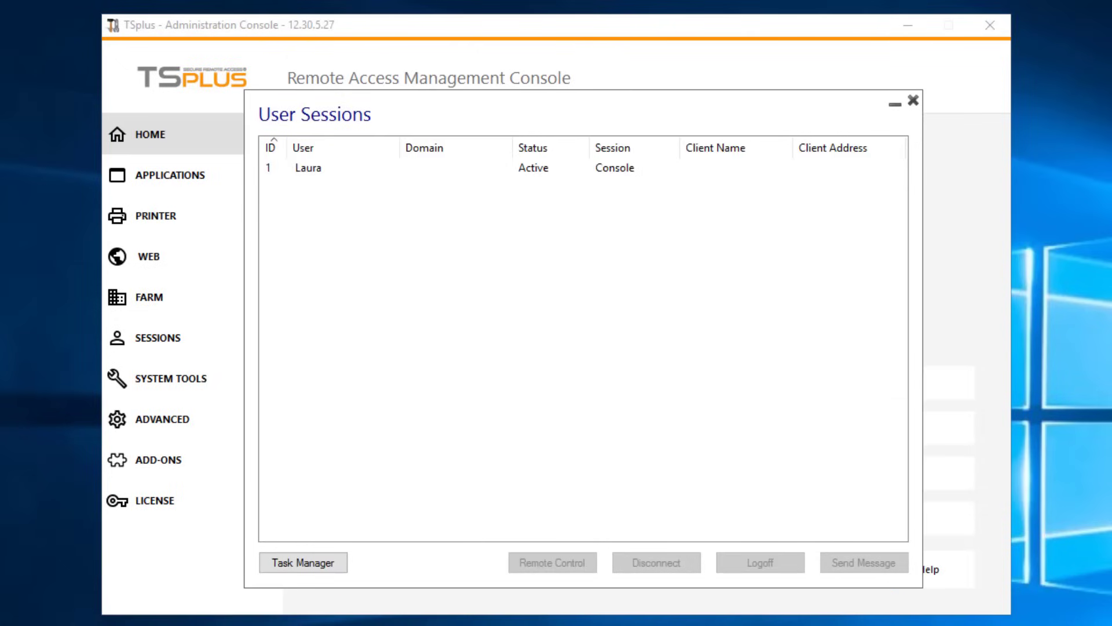
{"action": "key", "text": "alt+F4"}
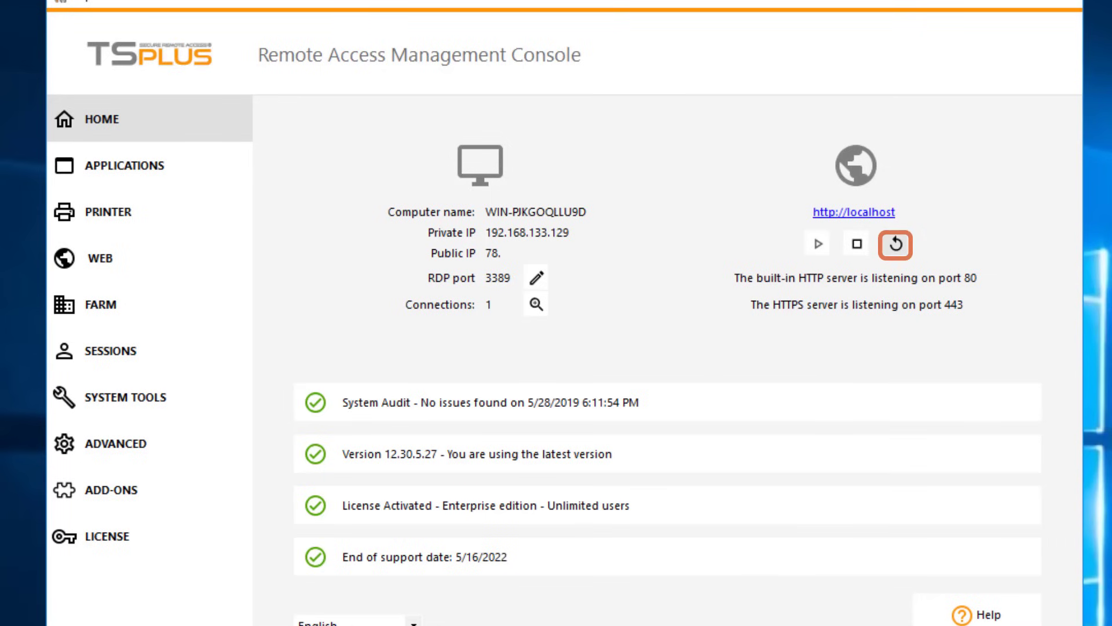
- Stop and restart the built-in web server, then open the System Audit results
{"action": "left_click", "coordinate": [856, 243]}
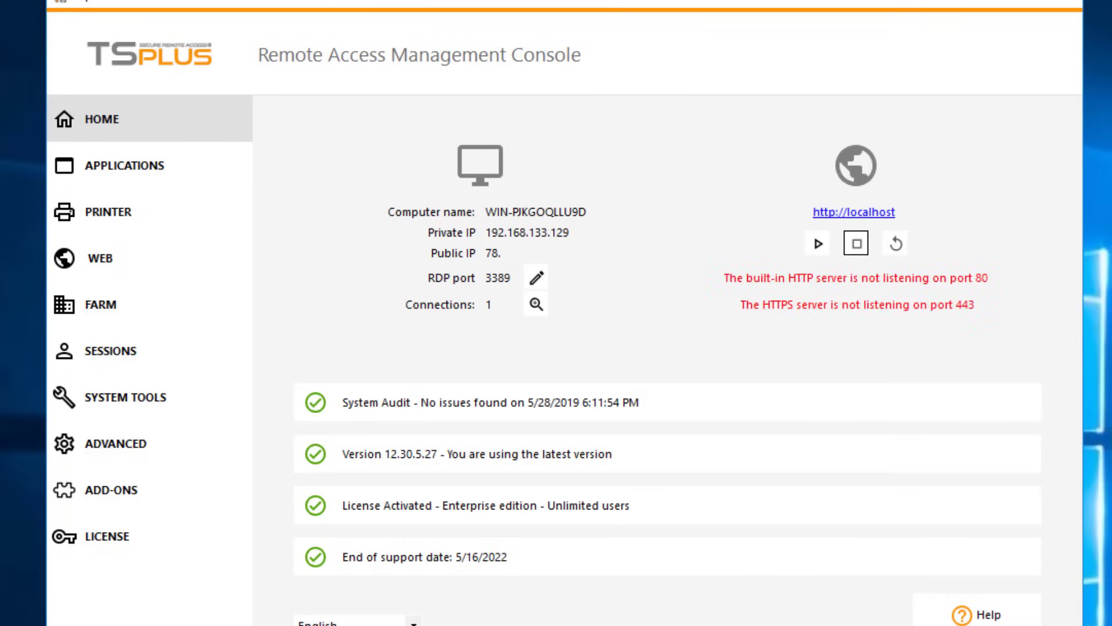
{"action": "left_click", "coordinate": [817, 243]}
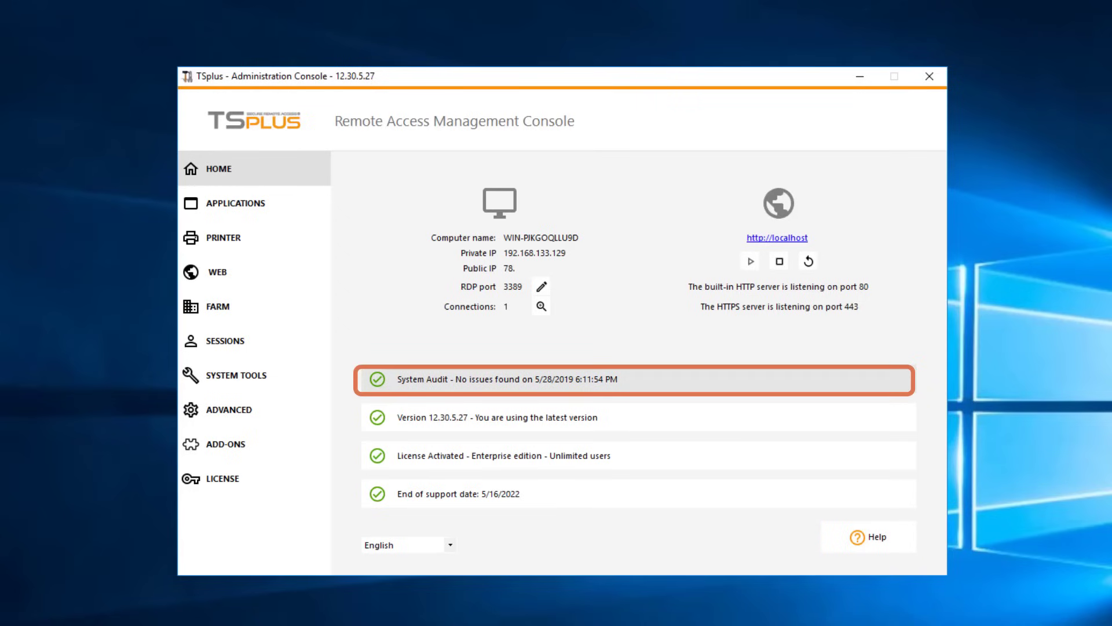
{"action": "left_click", "coordinate": [634, 380]}
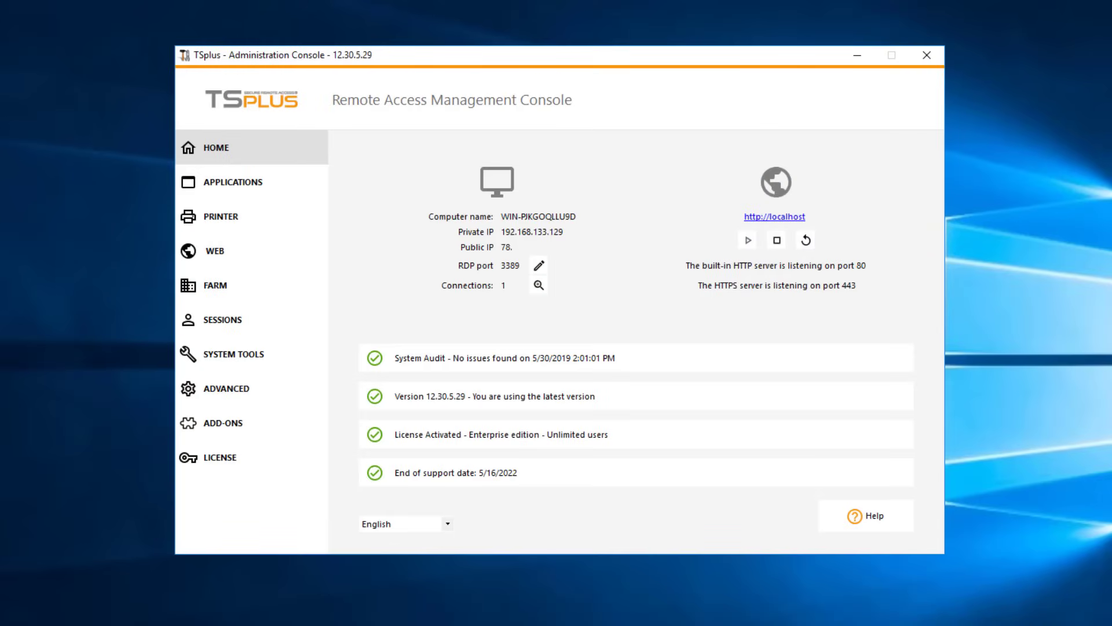
- Open Local Users and Groups from System Tools and start a new user in Users
{"action": "left_click", "coordinate": [251, 354]}
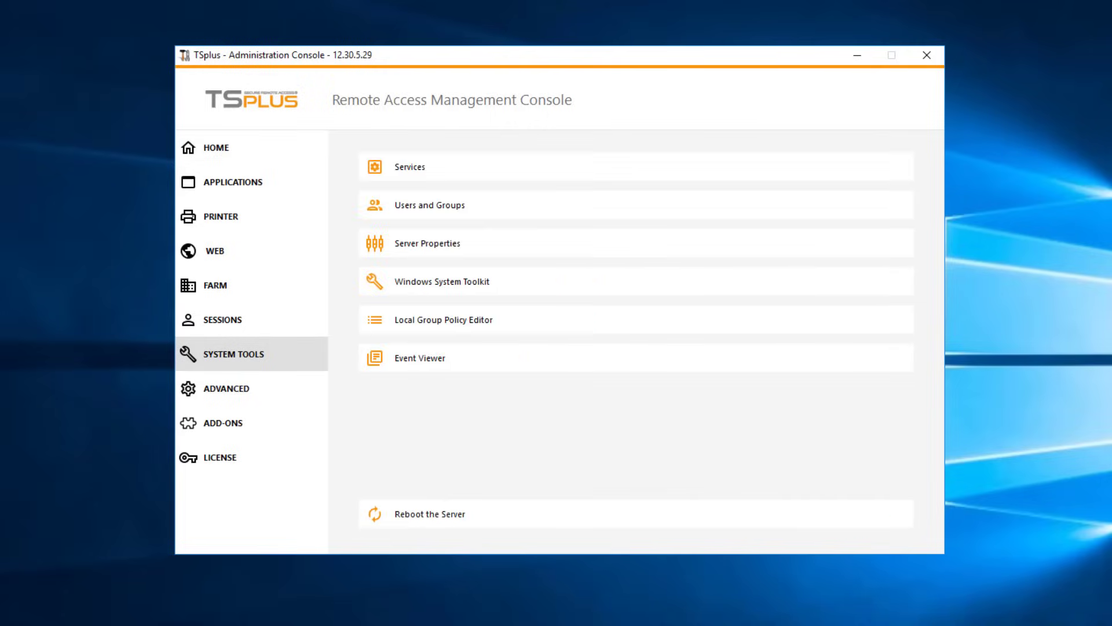
{"action": "left_click", "coordinate": [429, 205]}
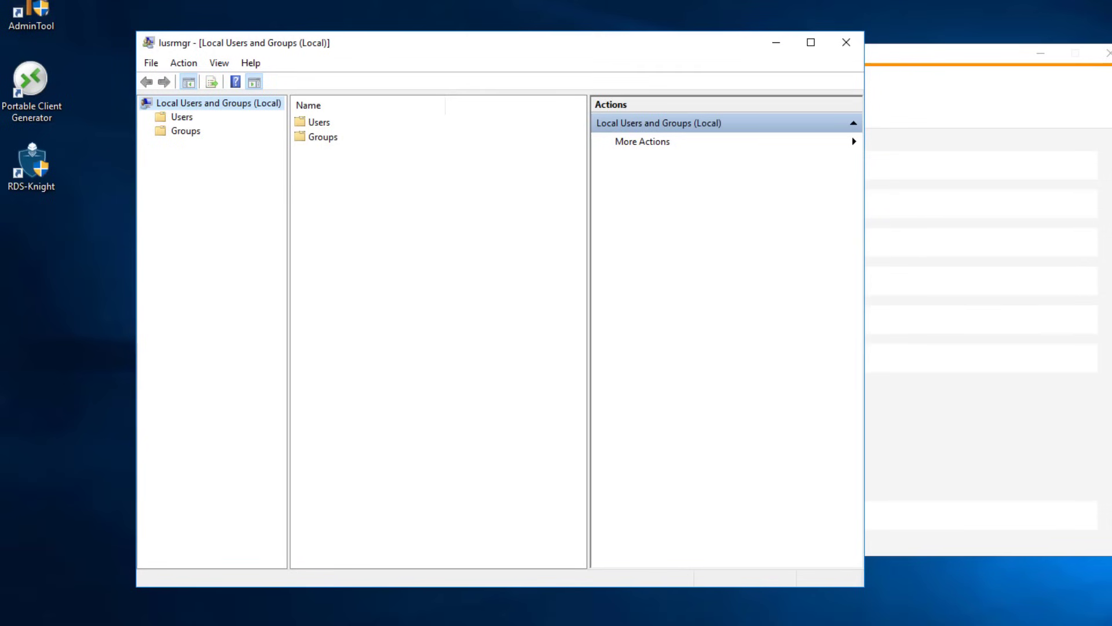
{"action": "left_click", "coordinate": [319, 121]}
{"action": "right_click", "coordinate": [328, 122]}
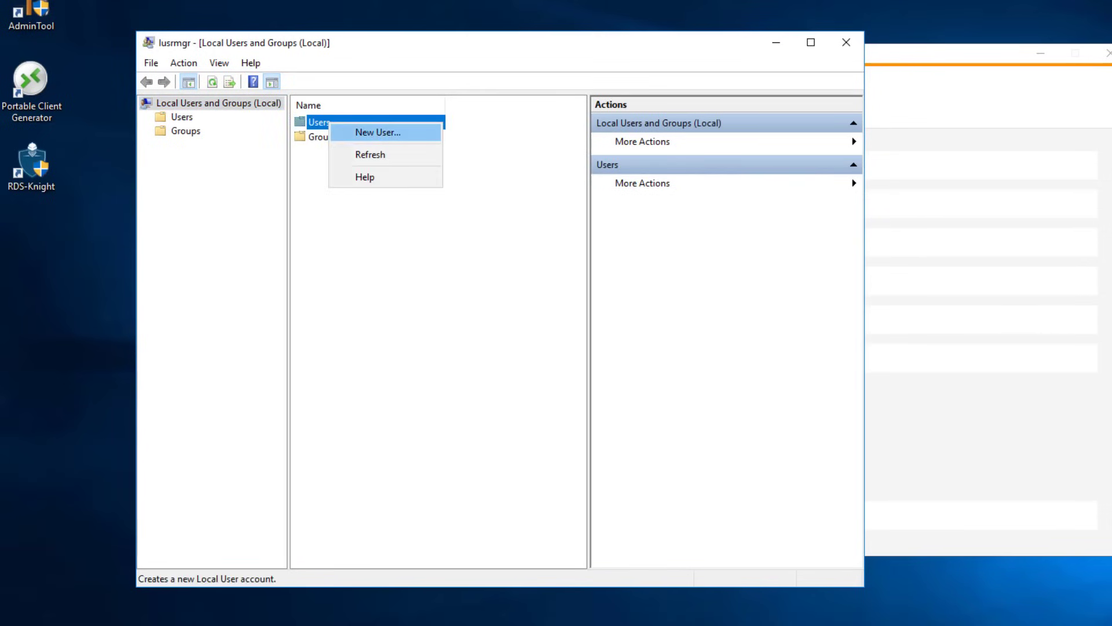
{"action": "left_click", "coordinate": [377, 132]}
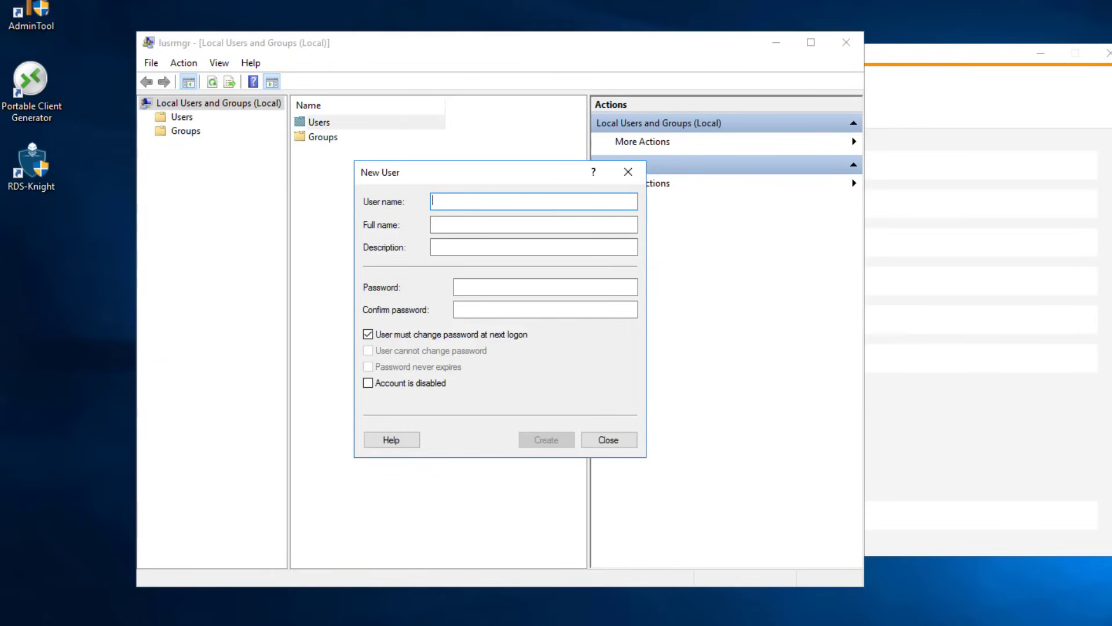
- Create the local user John with a password entered and confirmed
{"action": "type", "text": "John"}
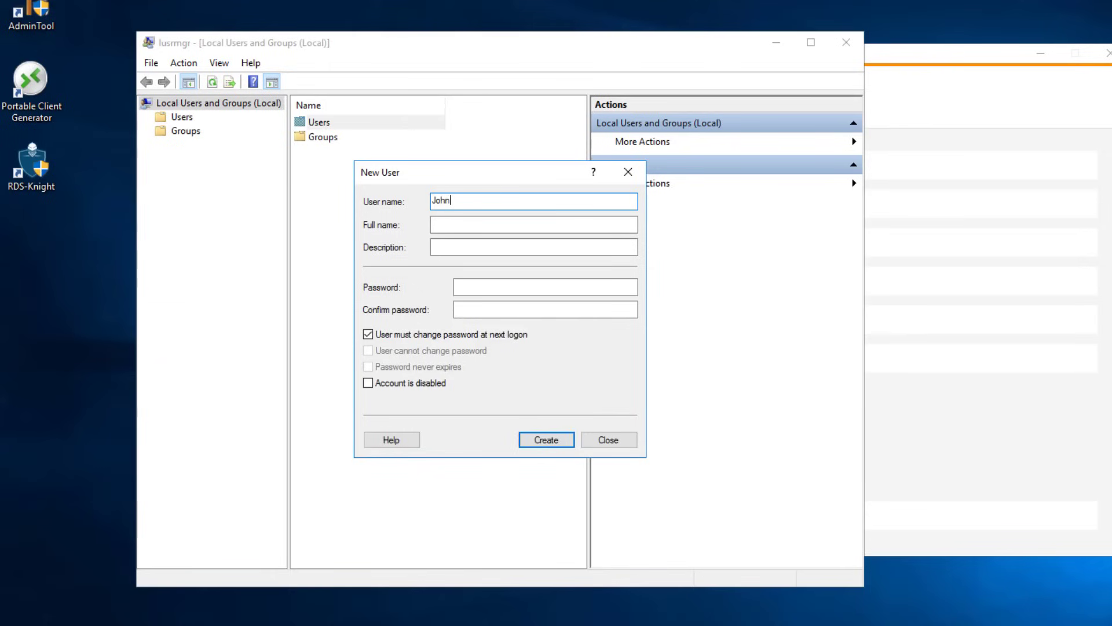
{"action": "key", "text": "Tab"}
{"action": "key", "text": "Tab"}
{"action": "key", "text": "Tab"}
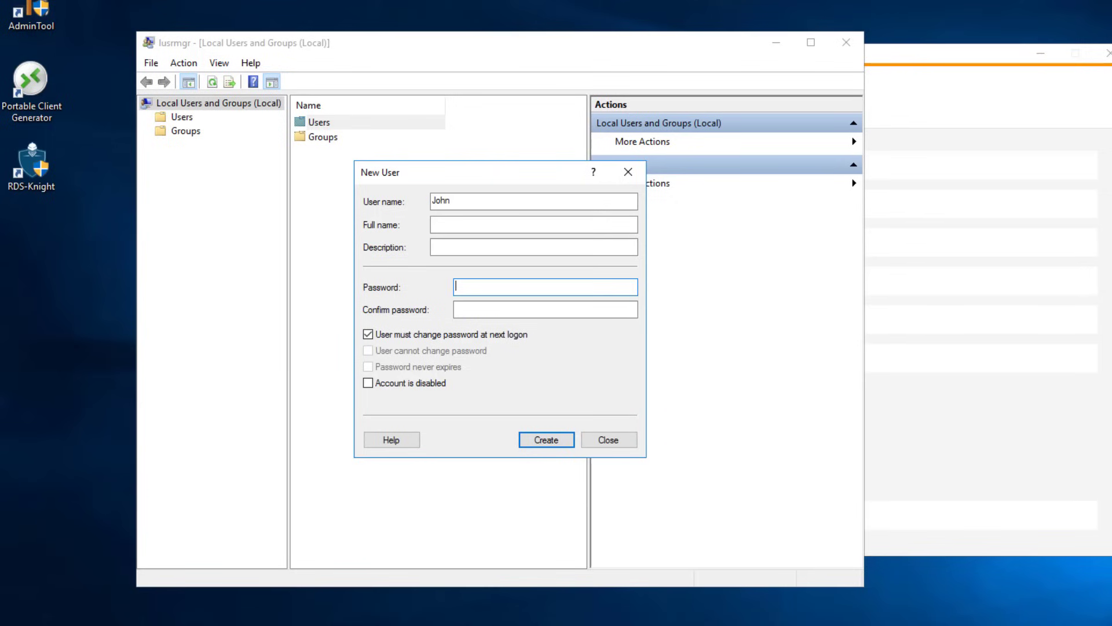
{"action": "type", "text": "••••••••"}
{"action": "type", "text": "••"}
{"action": "key", "text": "Tab"}
{"action": "type", "text": "•••••••"}
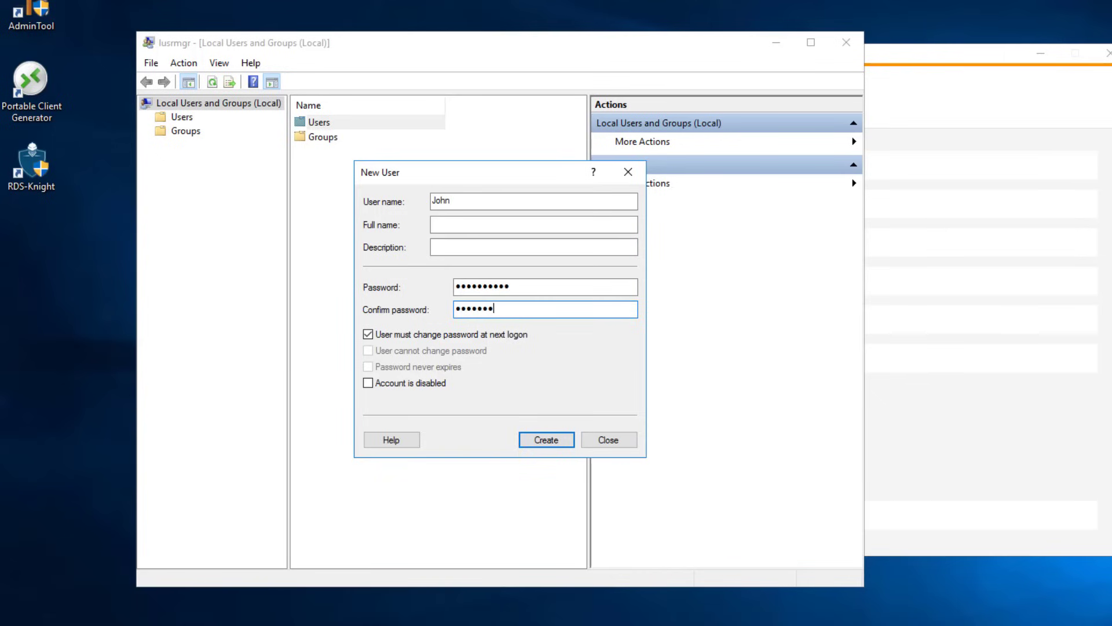
{"action": "type", "text": "••••"}
{"action": "key", "text": "Return"}
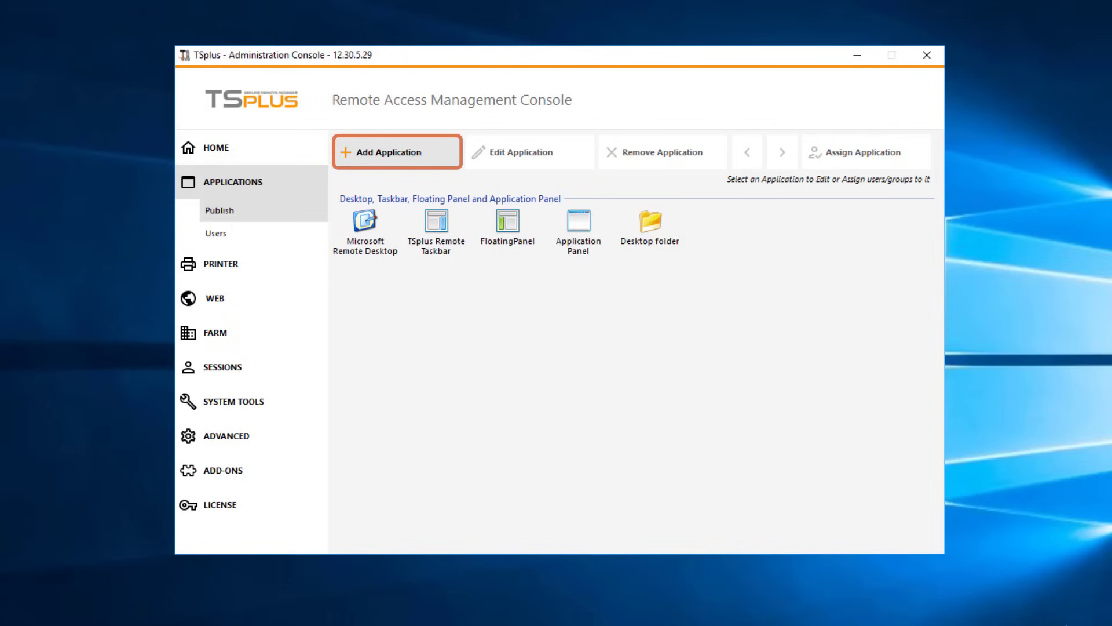
- Add a new application pointing to wps.exe with display name WPS Office
{"action": "left_click", "coordinate": [397, 153]}
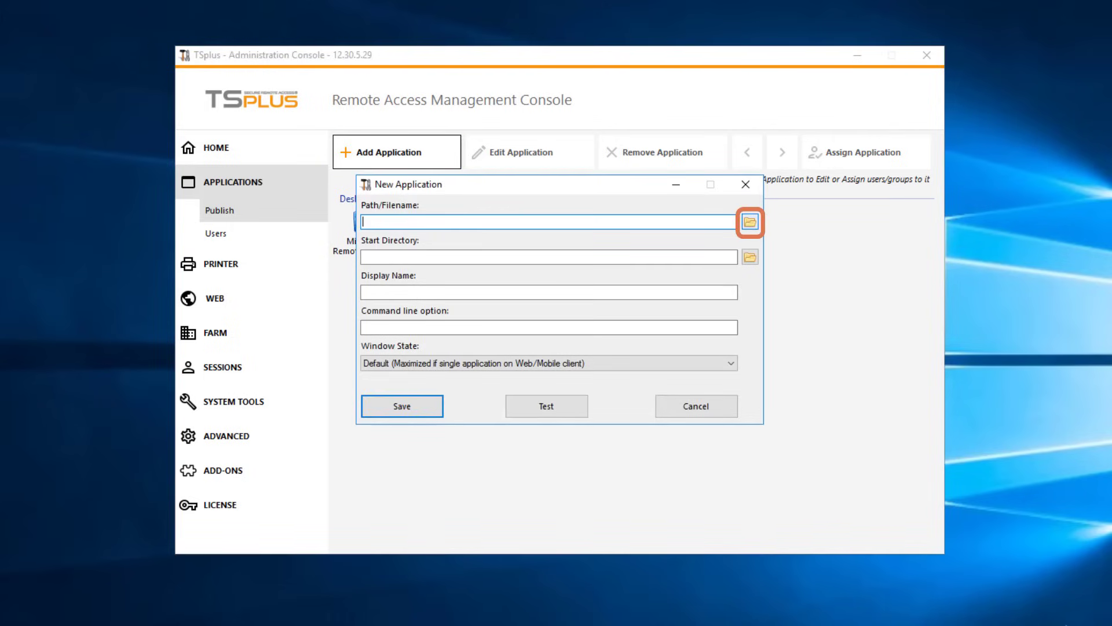
{"action": "left_click", "coordinate": [750, 222]}
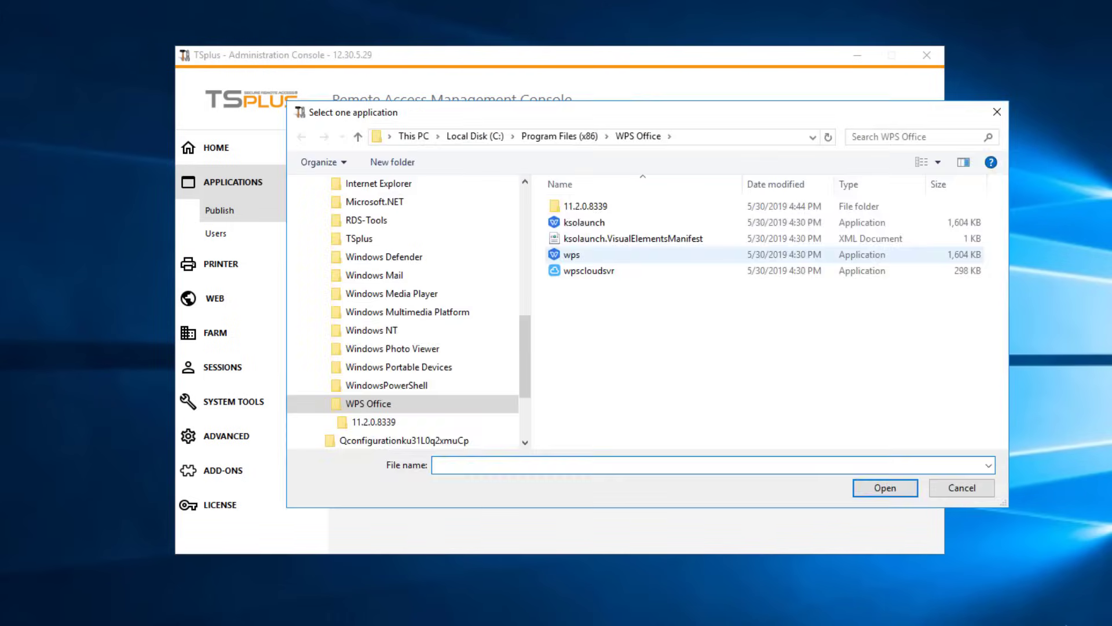
{"action": "double_click", "coordinate": [572, 254]}
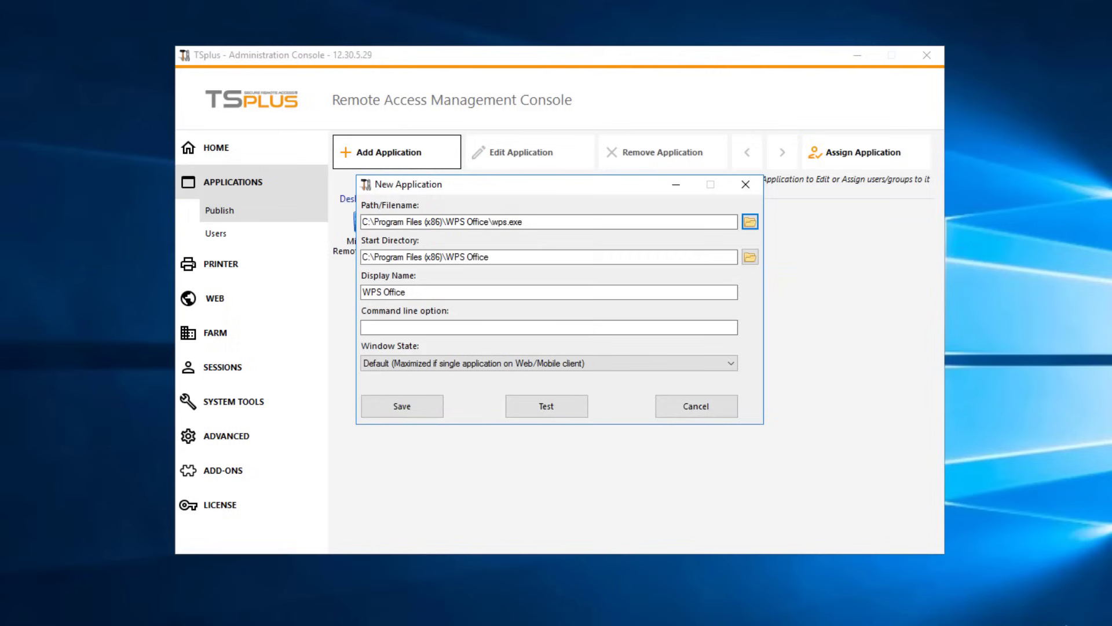
{"action": "left_click_drag", "start_coordinate": [407, 292], "coordinate": [362, 292]}
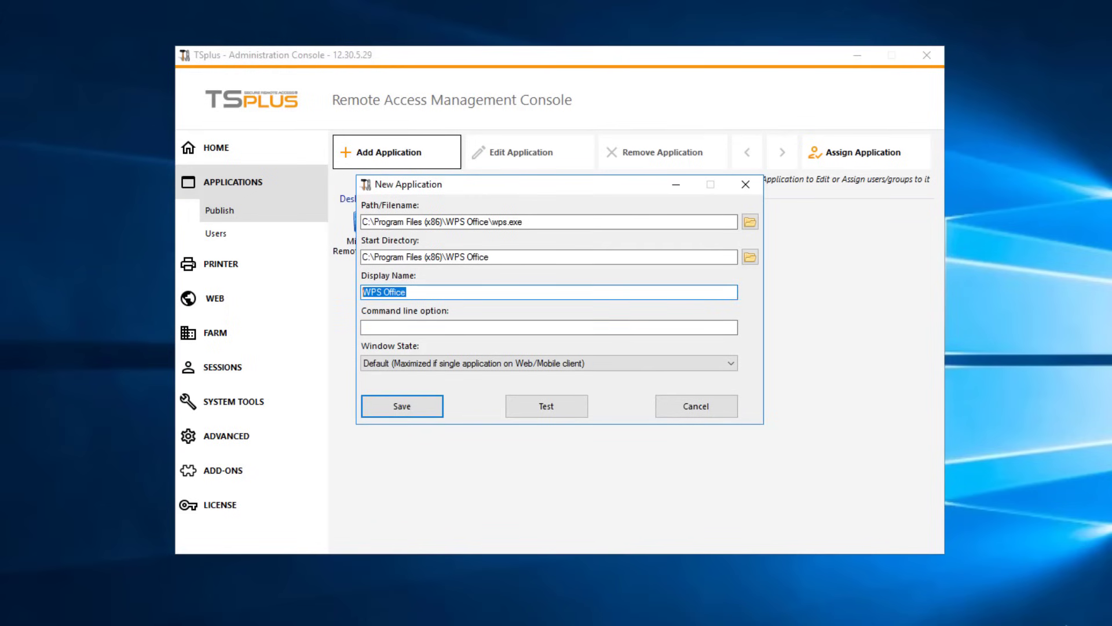
- Review the Window State options and leave the command line empty
{"action": "left_click", "coordinate": [731, 363]}
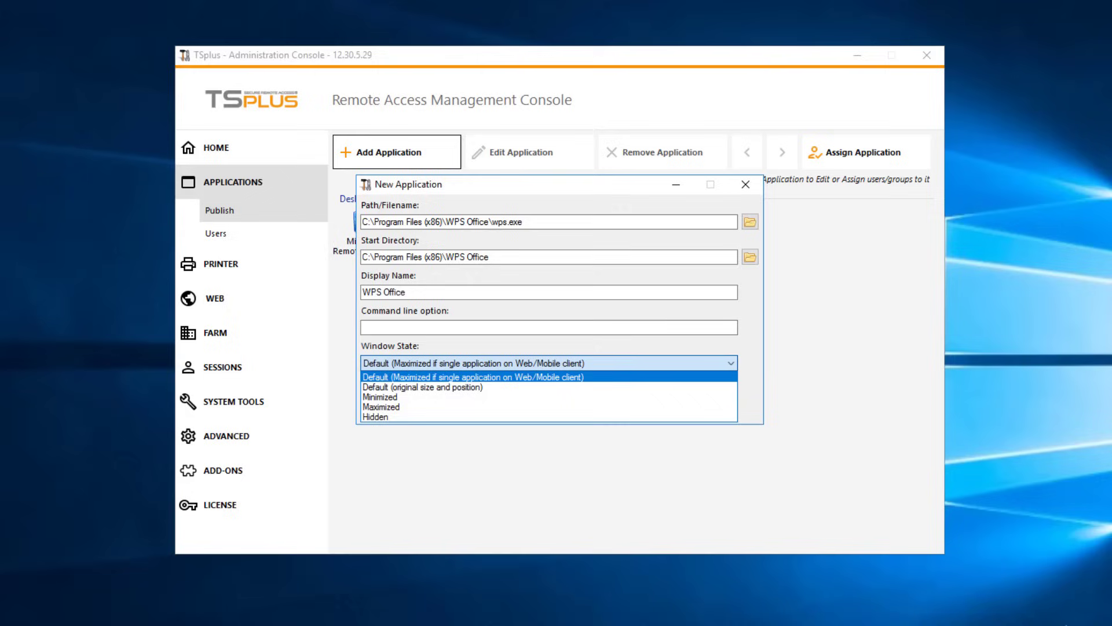
{"action": "key", "text": "Down"}
{"action": "key", "text": "Down"}
{"action": "key", "text": "Down"}
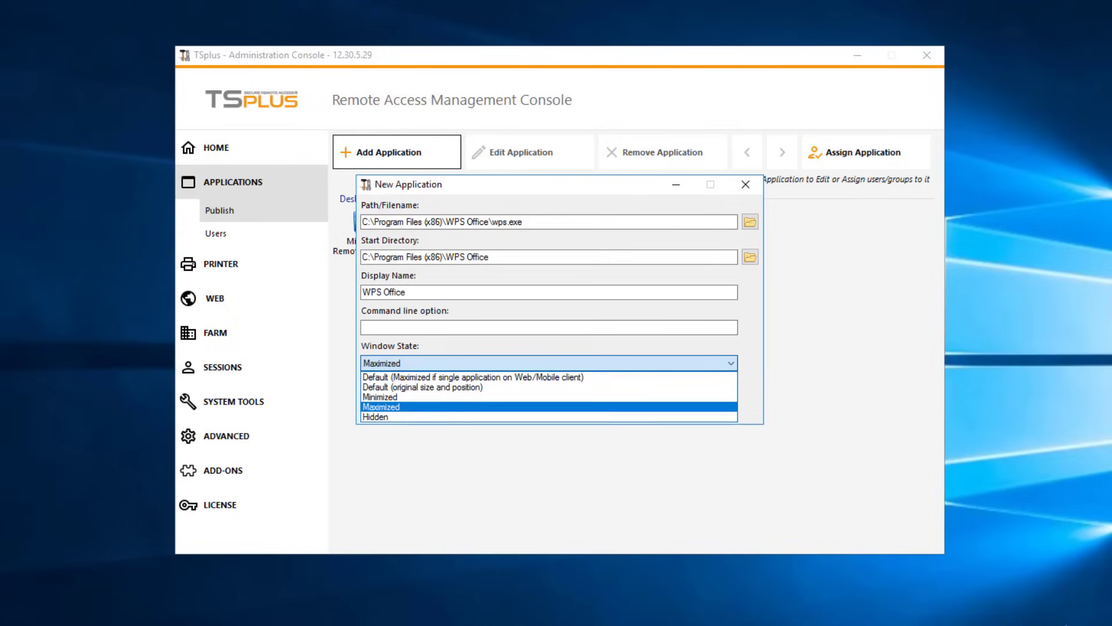
{"action": "key", "text": "Up"}
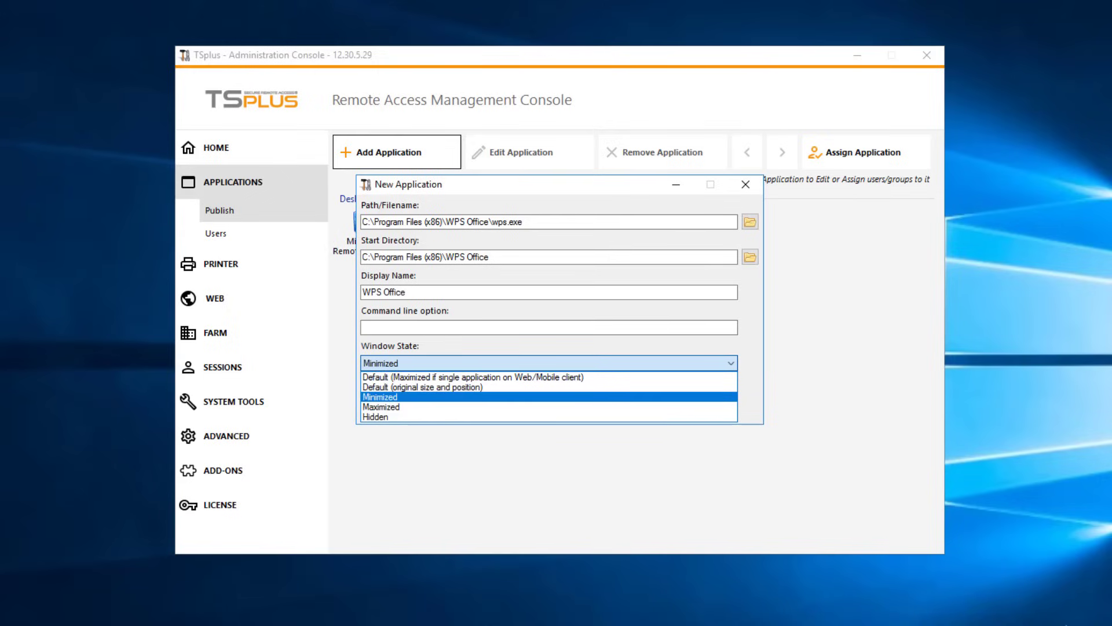
{"action": "key", "text": "Down"}
{"action": "key", "text": "Down"}
{"action": "key", "text": "Return"}
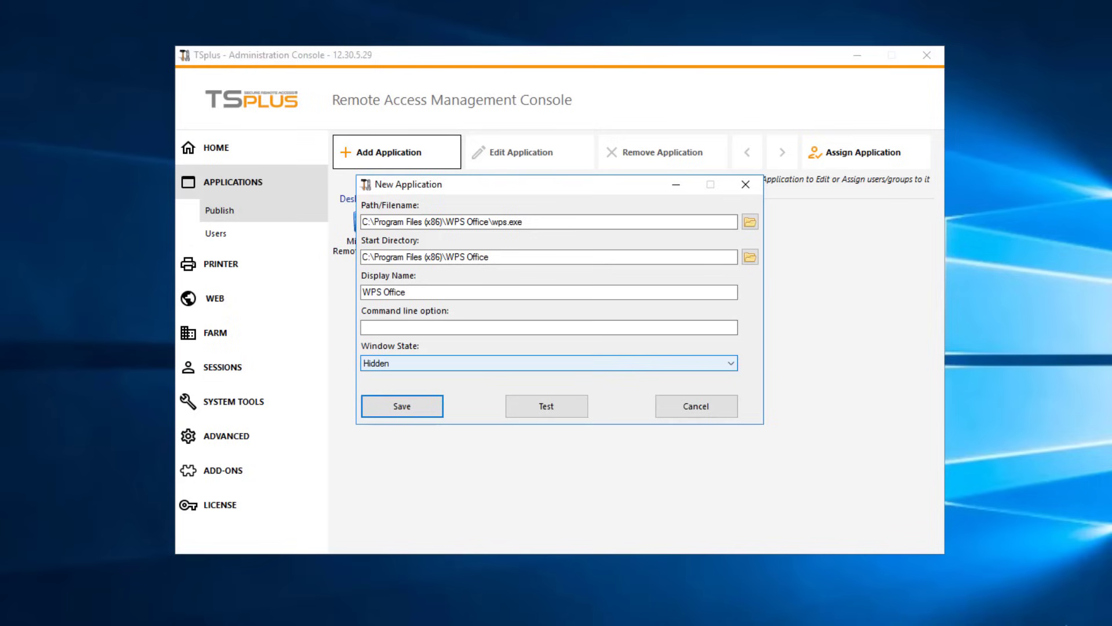
{"action": "left_click", "coordinate": [548, 327]}
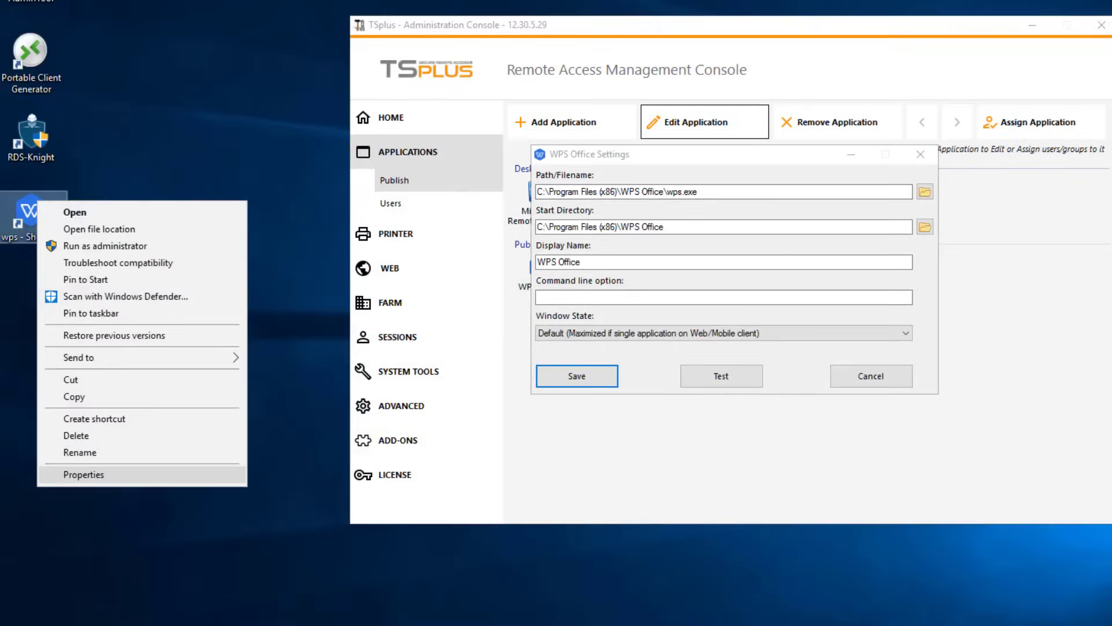
{"action": "left_click", "coordinate": [87, 472]}
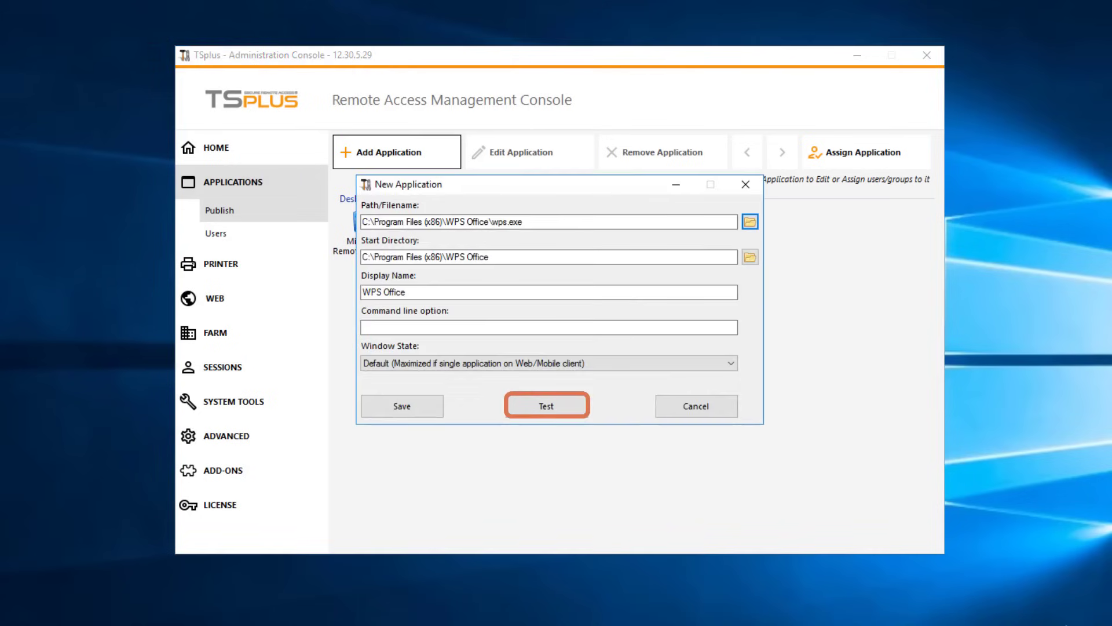
- Test-launch WPS Office, then assign it to a local user, verifying the name
{"action": "left_click", "coordinate": [547, 407]}
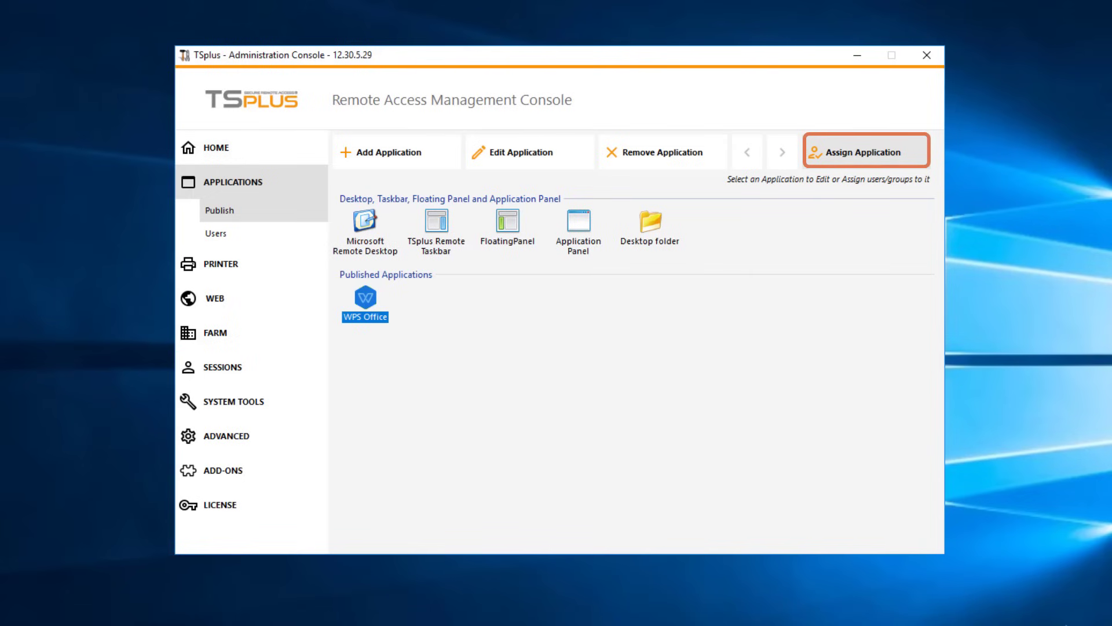
{"action": "left_click", "coordinate": [867, 152]}
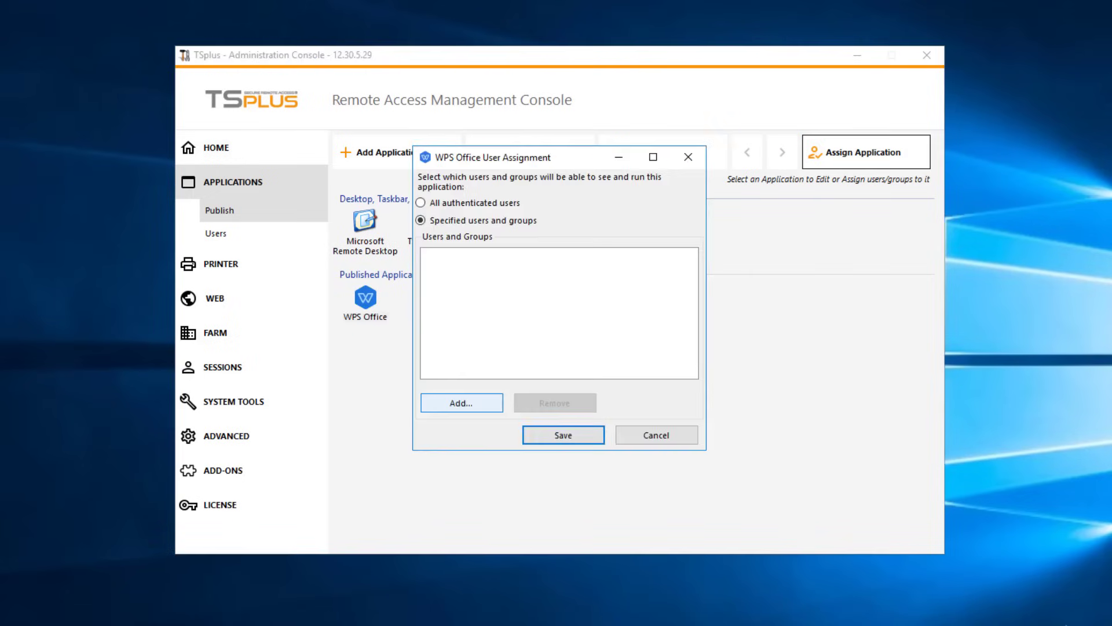
{"action": "left_click", "coordinate": [462, 403]}
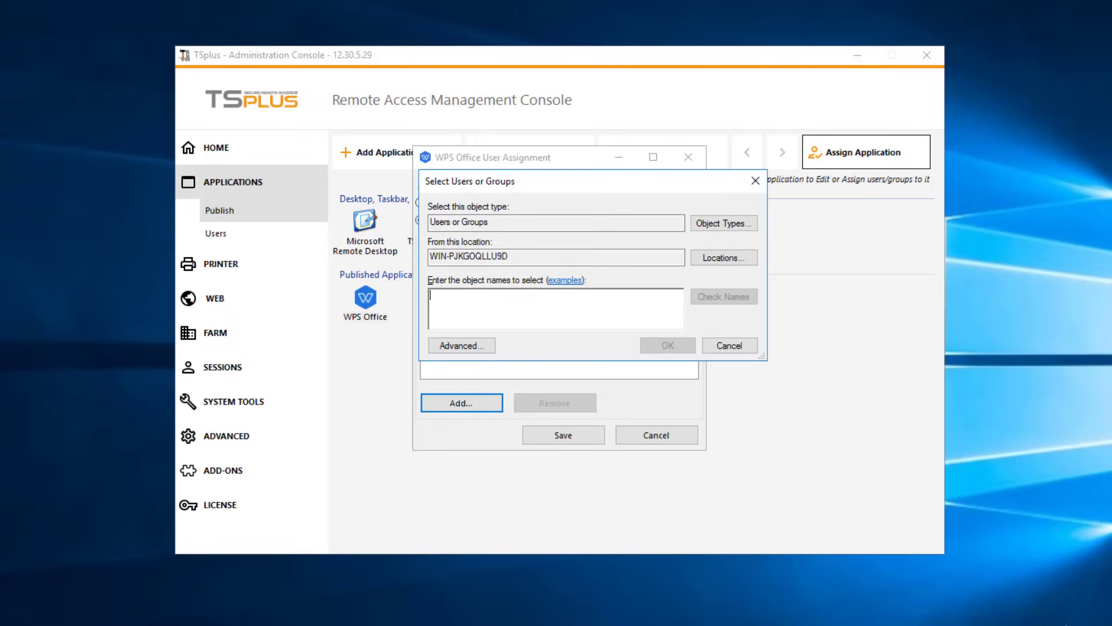
{"action": "type", "text": "Thomas"}
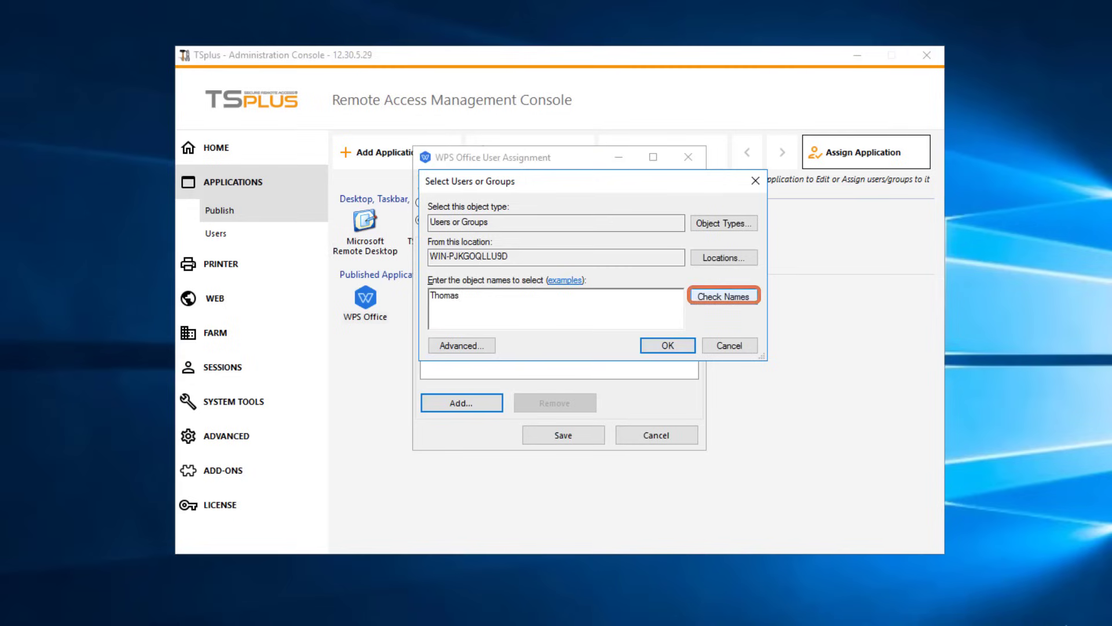
{"action": "left_click", "coordinate": [723, 297]}
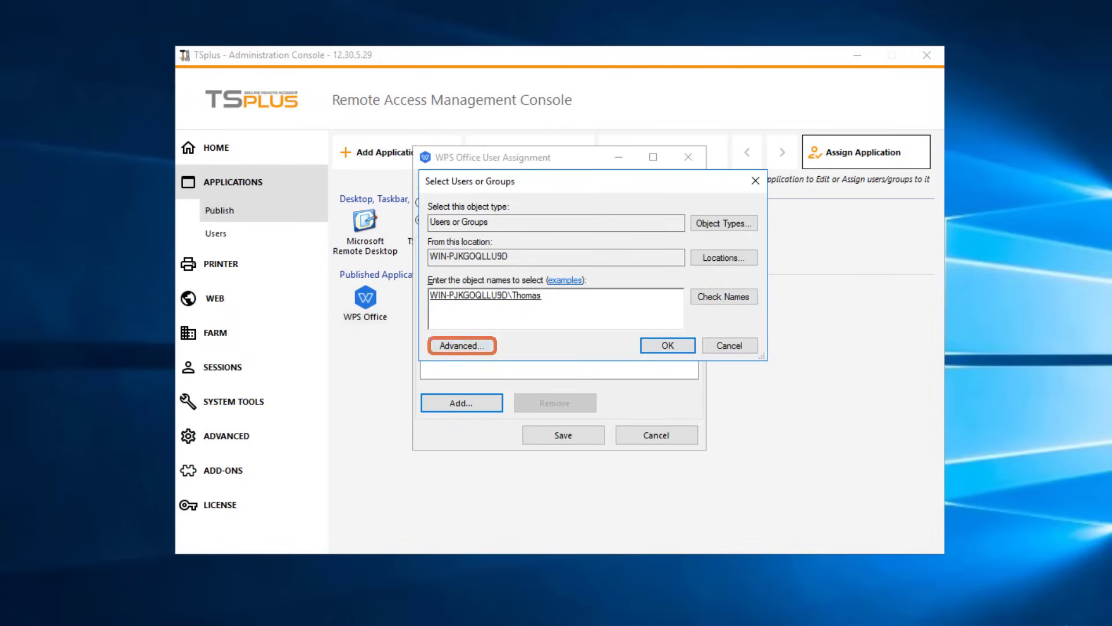
- Find and add the Administrators group, then save the WPS Office assignment
{"action": "key", "text": "alt+a"}
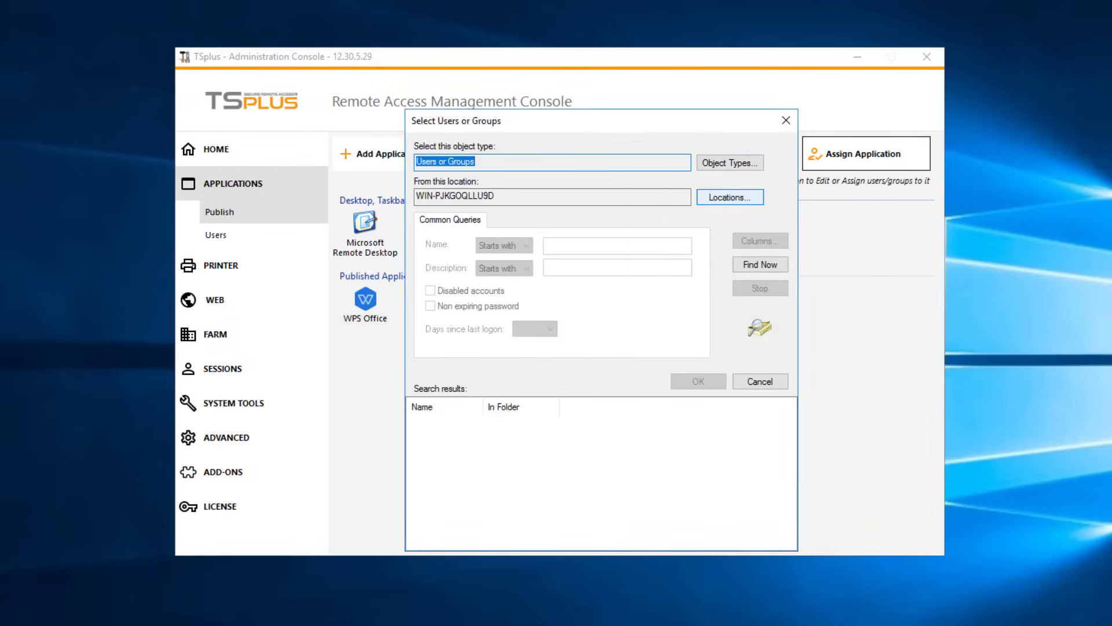
{"action": "left_click", "coordinate": [761, 265]}
{"action": "key", "text": "Return"}
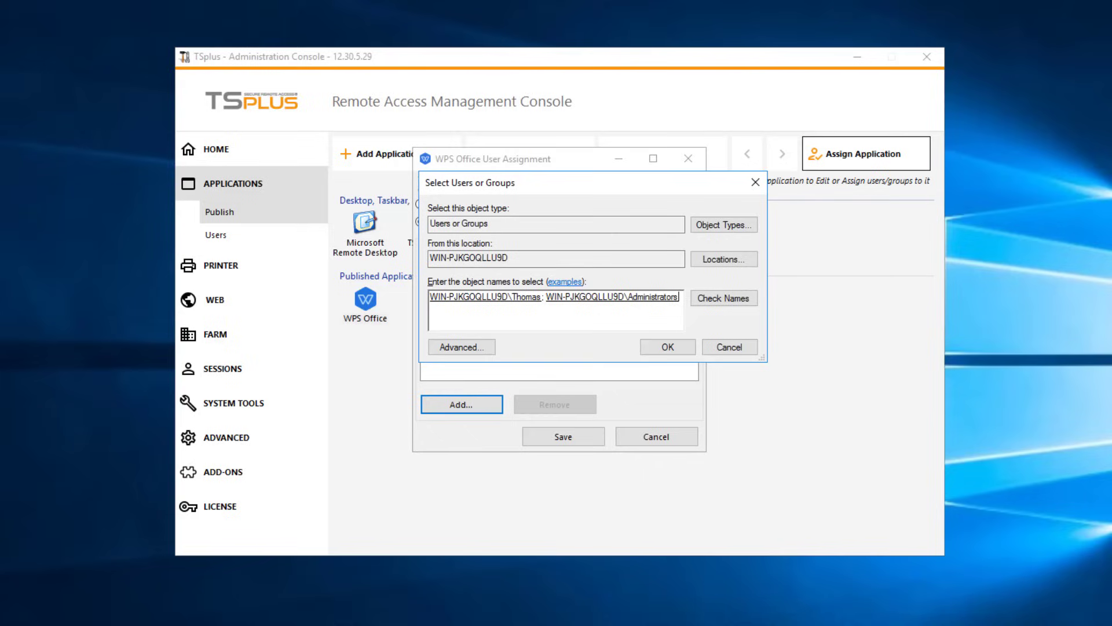
{"action": "key", "text": "Return"}
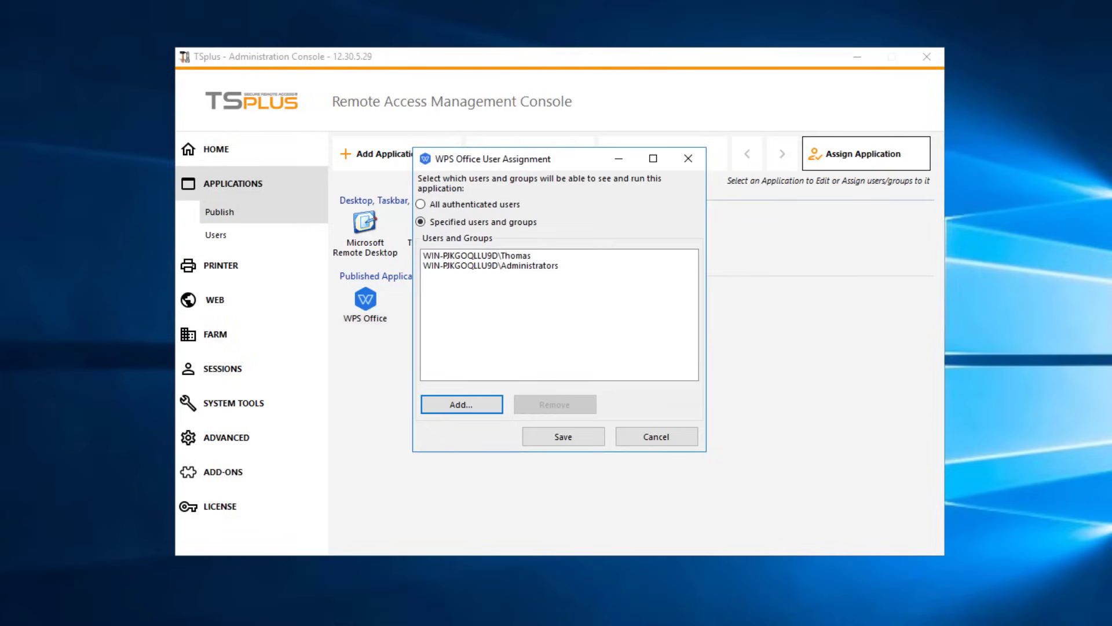
{"action": "left_click", "coordinate": [563, 437]}
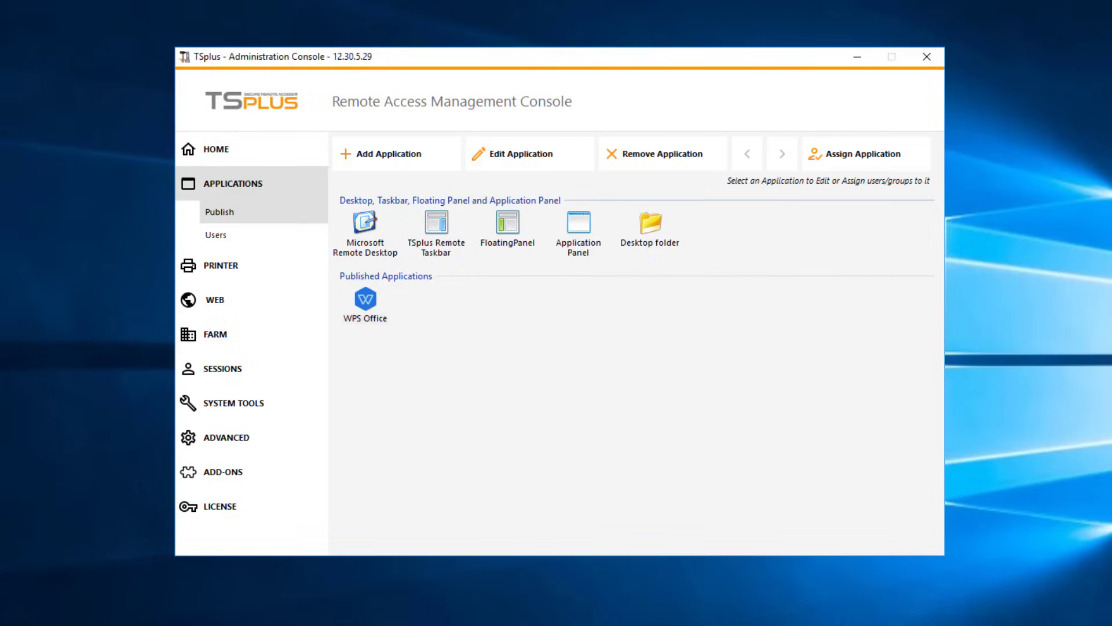